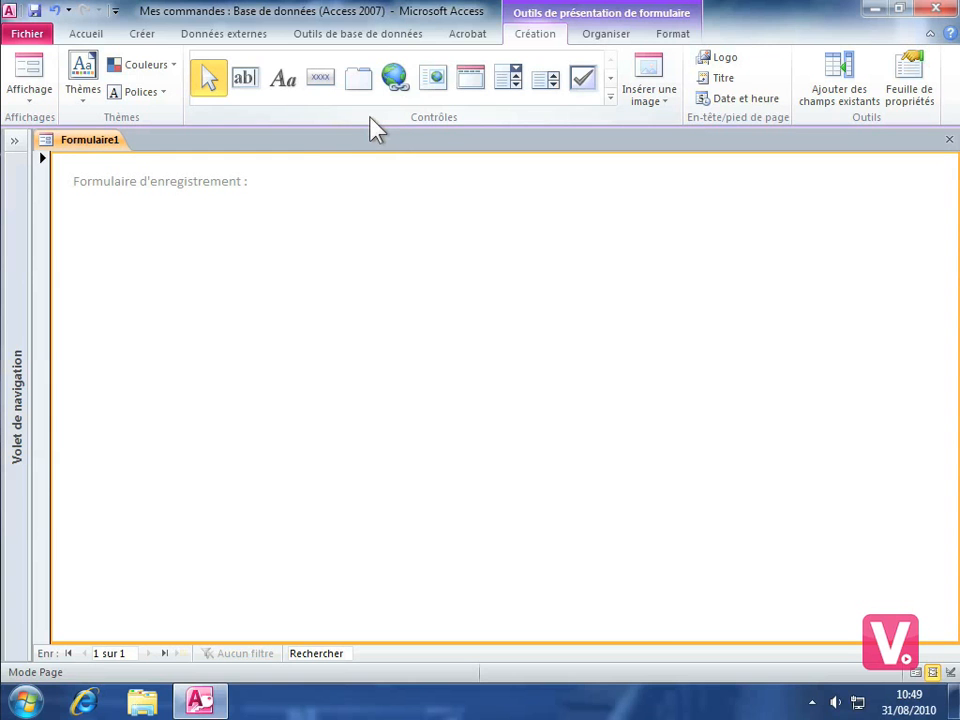
Insert a text box directly below the form title "Formulaire d'enregistrement :" and change its label to "Nom :".
click(246, 80)
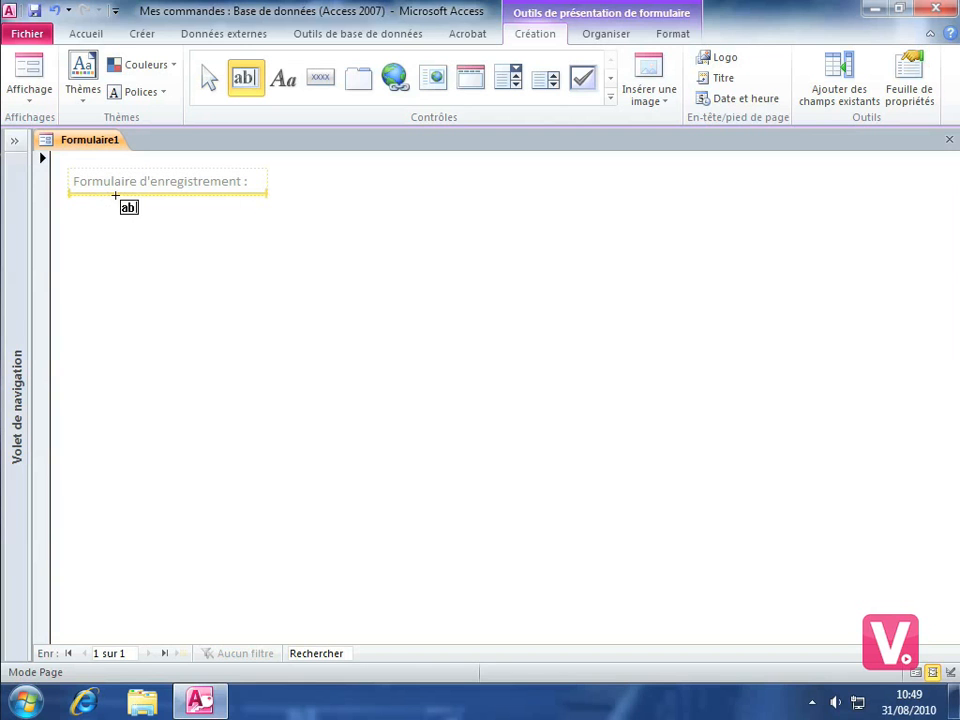
click(186, 208)
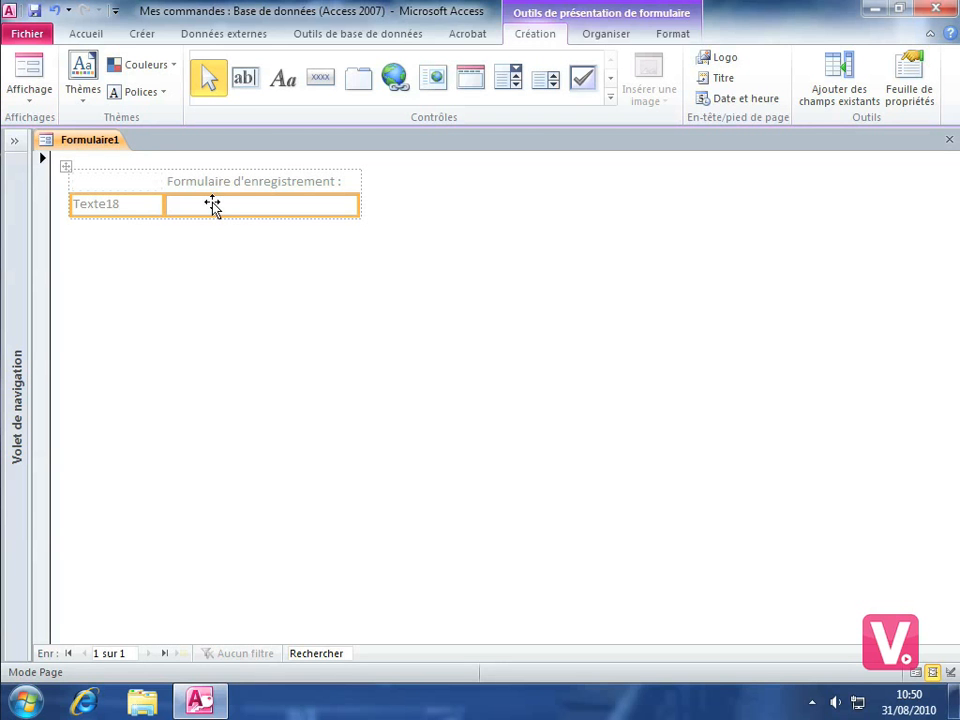
click(115, 204)
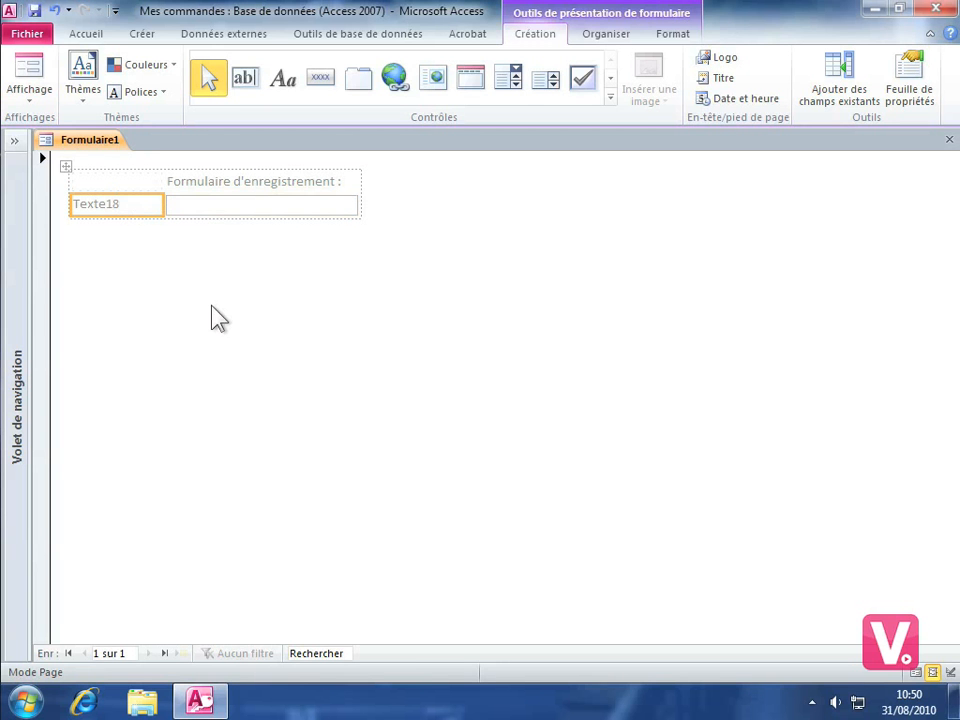
key(F2)
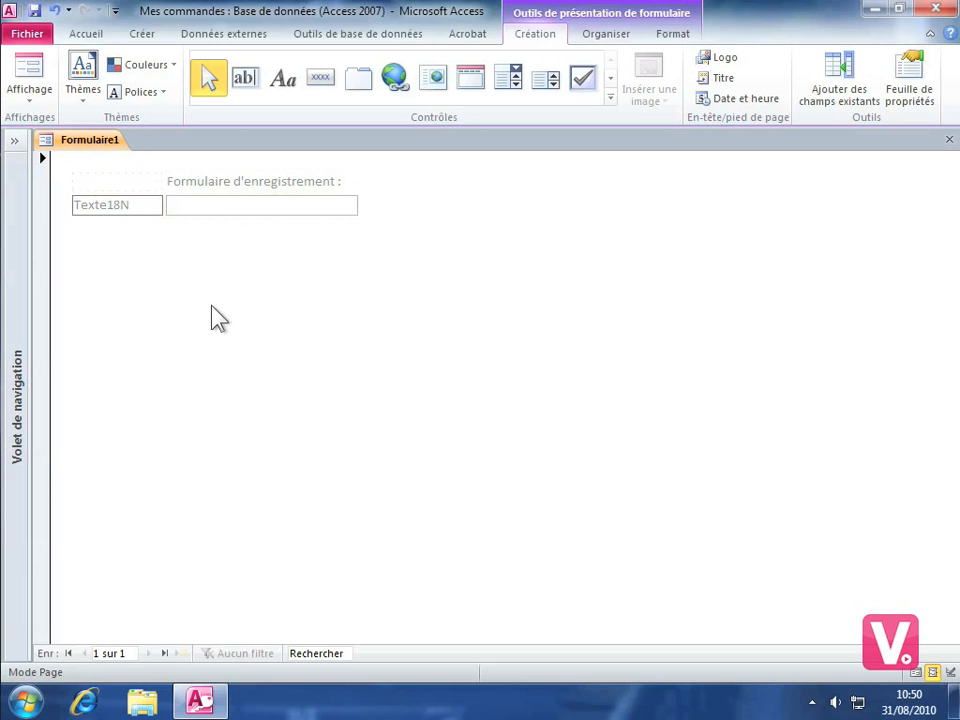
key(BackSpace)
key(BackSpace)
key(BackSpace)
key(BackSpace)
key(BackSpace)
key(BackSpace)
key(BackSpace)
text(Nom :)
click(216, 272)
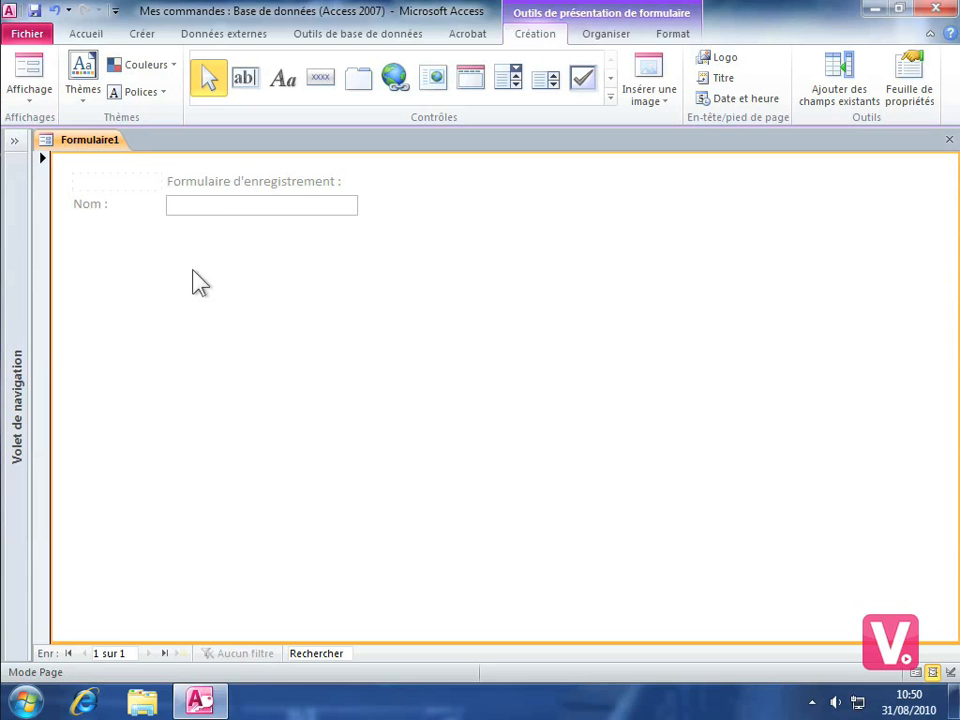
Narrow the "Nom :" label so its column fits closely around the text.
click(122, 210)
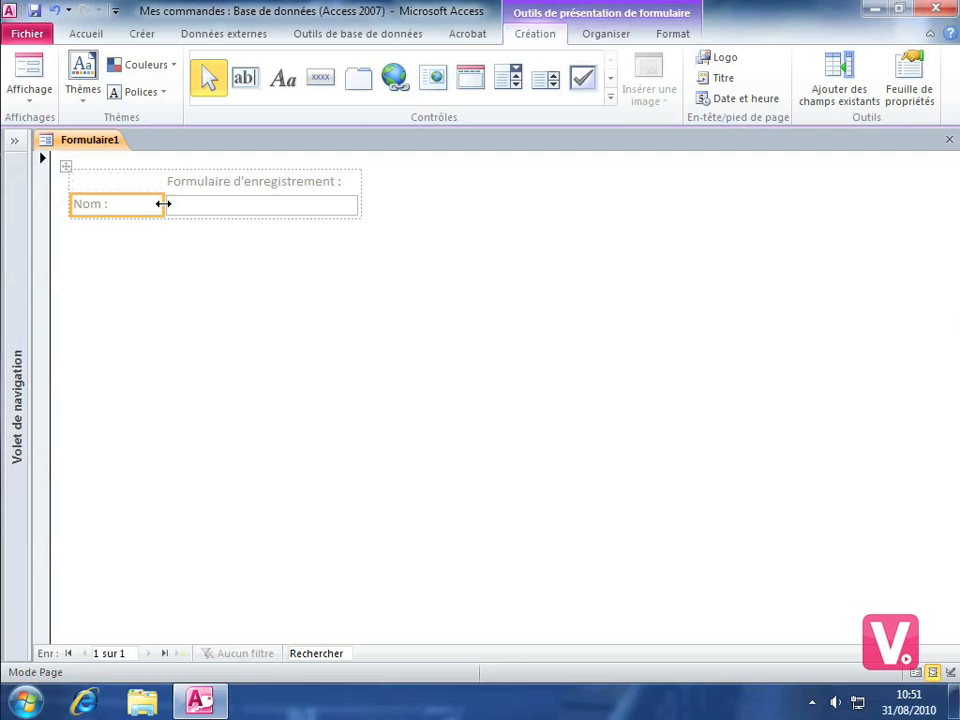
drag(163, 203, 116, 209)
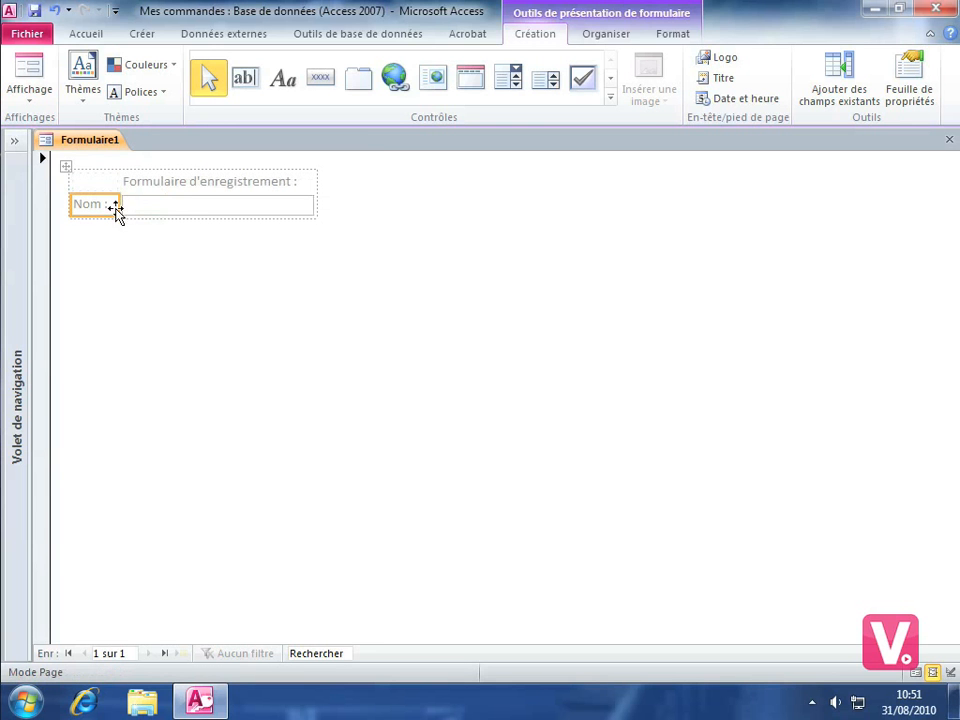
click(155, 266)
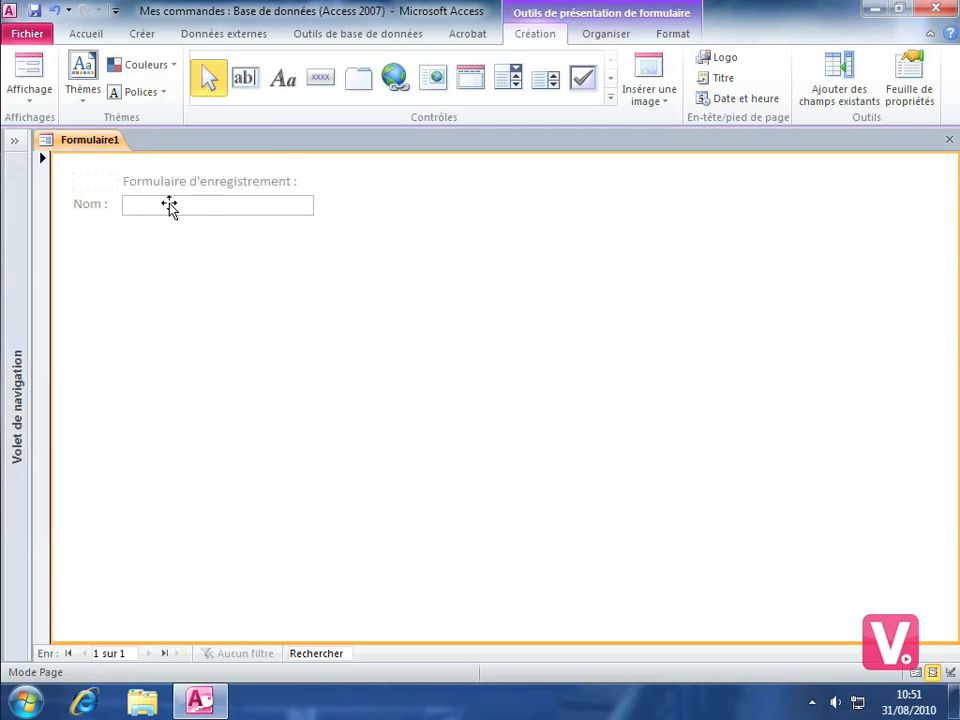
Insert a second text box to the right of the Nom field and change its label to "Prénom :".
click(256, 86)
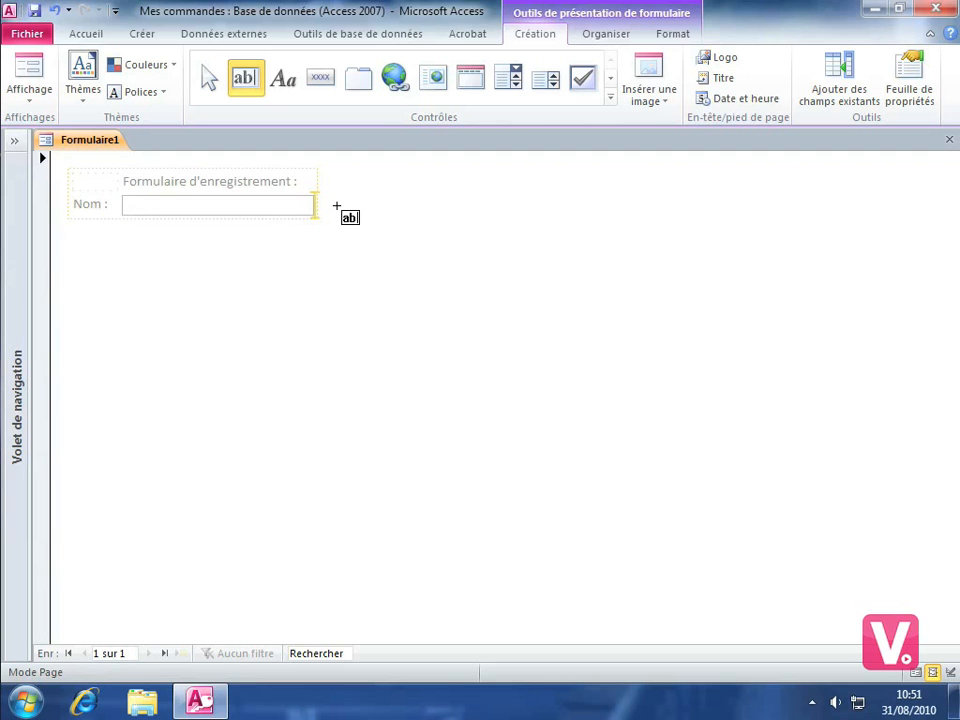
click(336, 206)
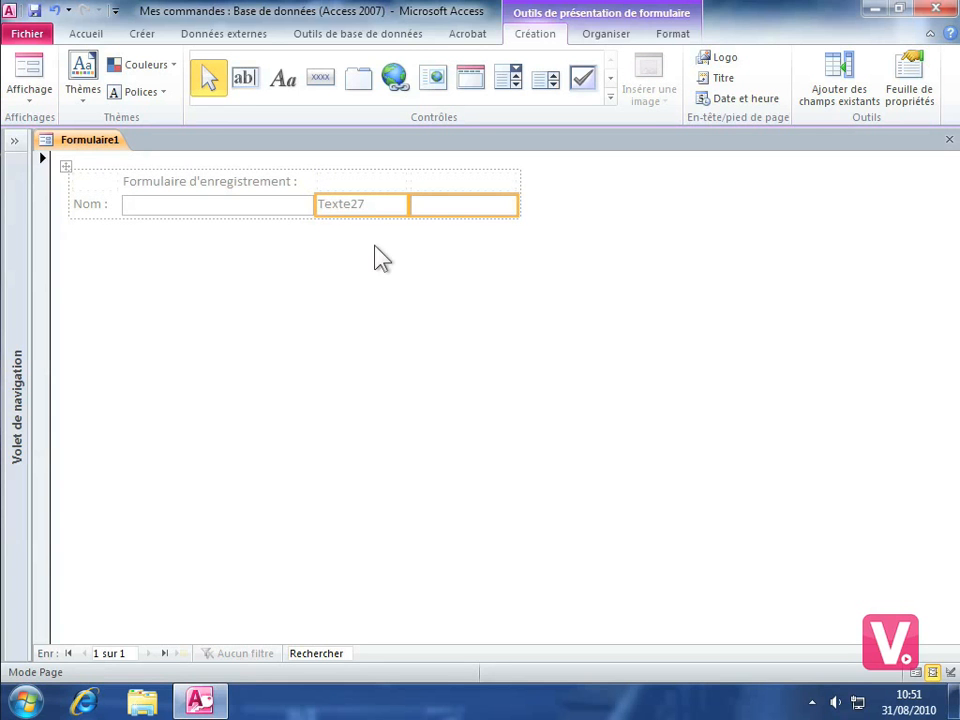
click(359, 205)
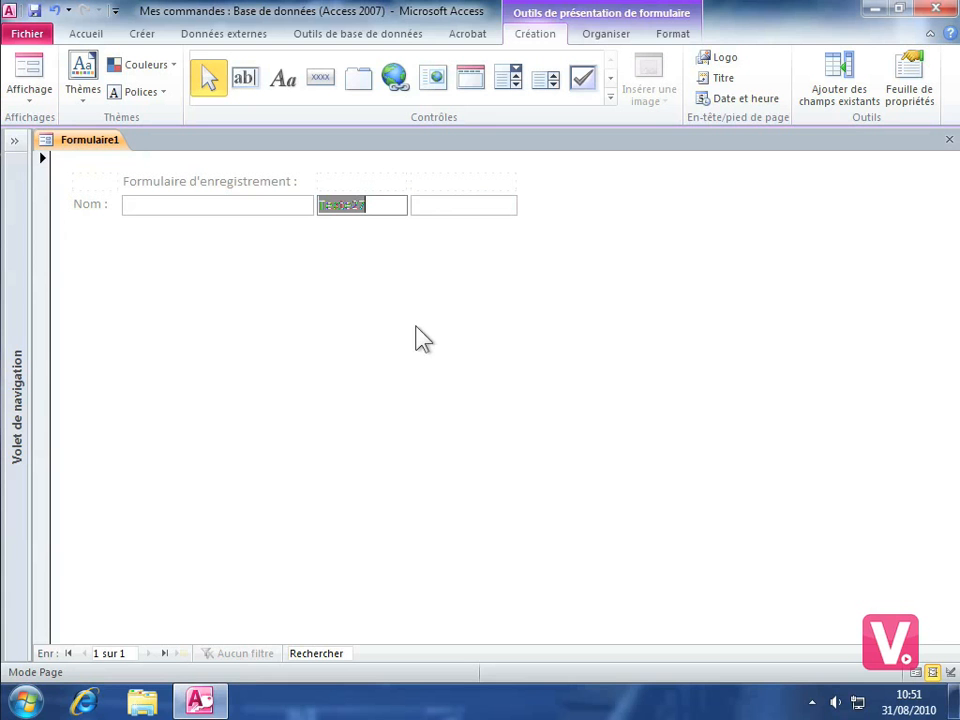
key(BackSpace)
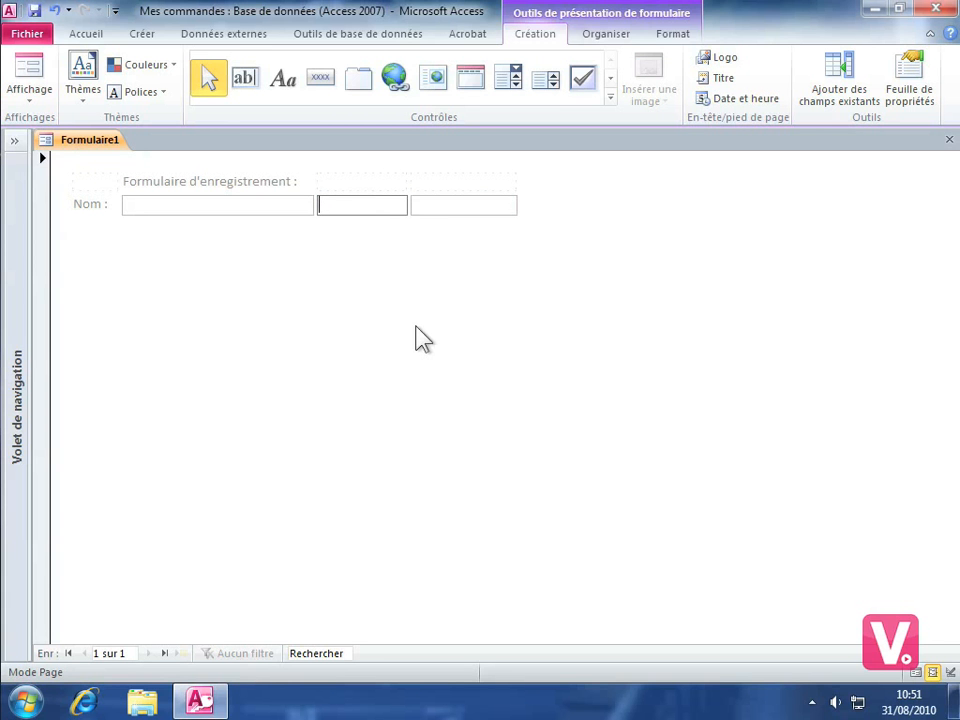
text(Prénom :)
click(449, 323)
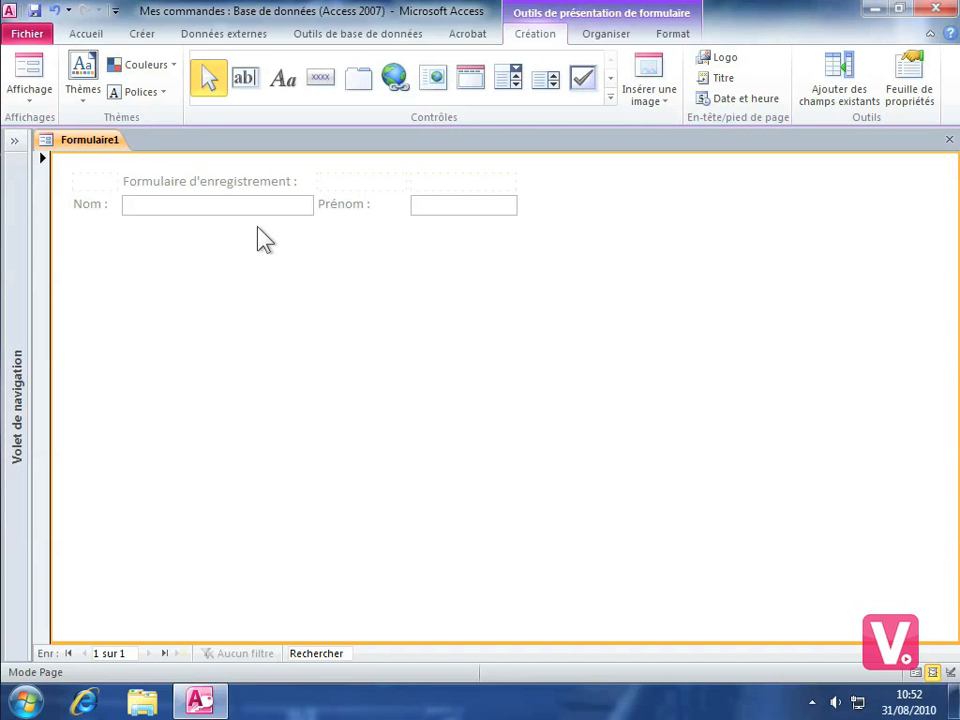
Show the properties of the text box beside "Nom :" and set its Format to Standard.
click(165, 206)
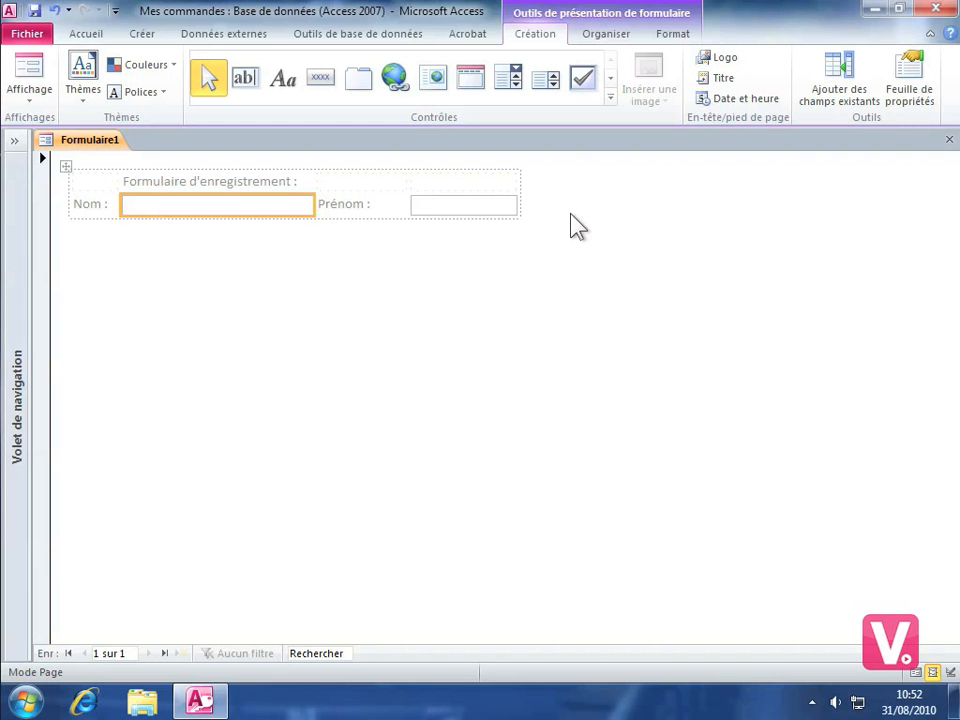
click(903, 95)
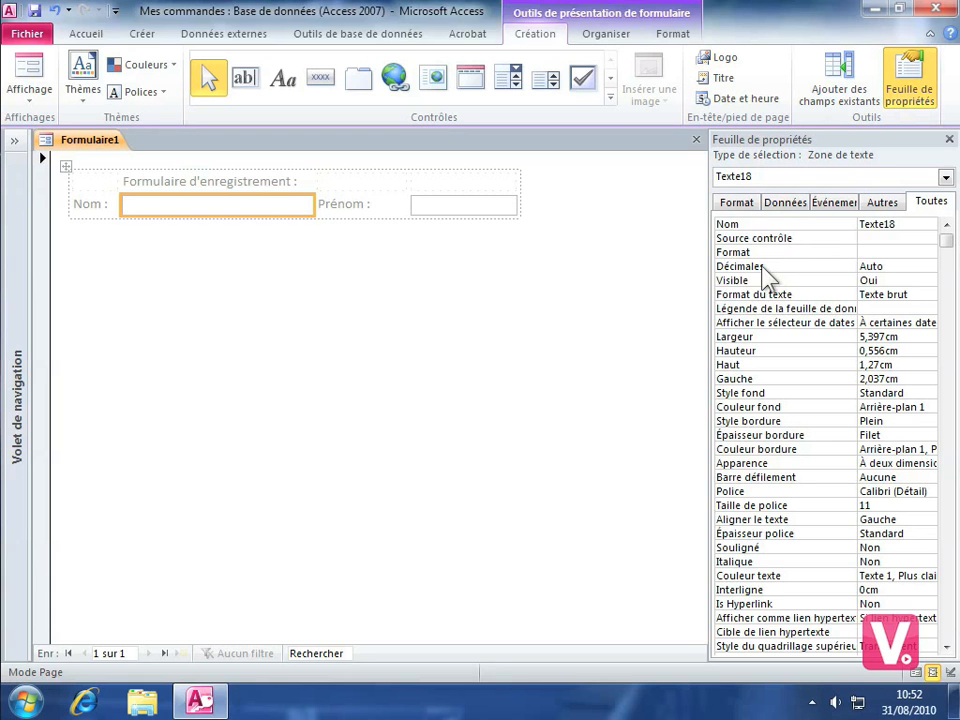
click(756, 212)
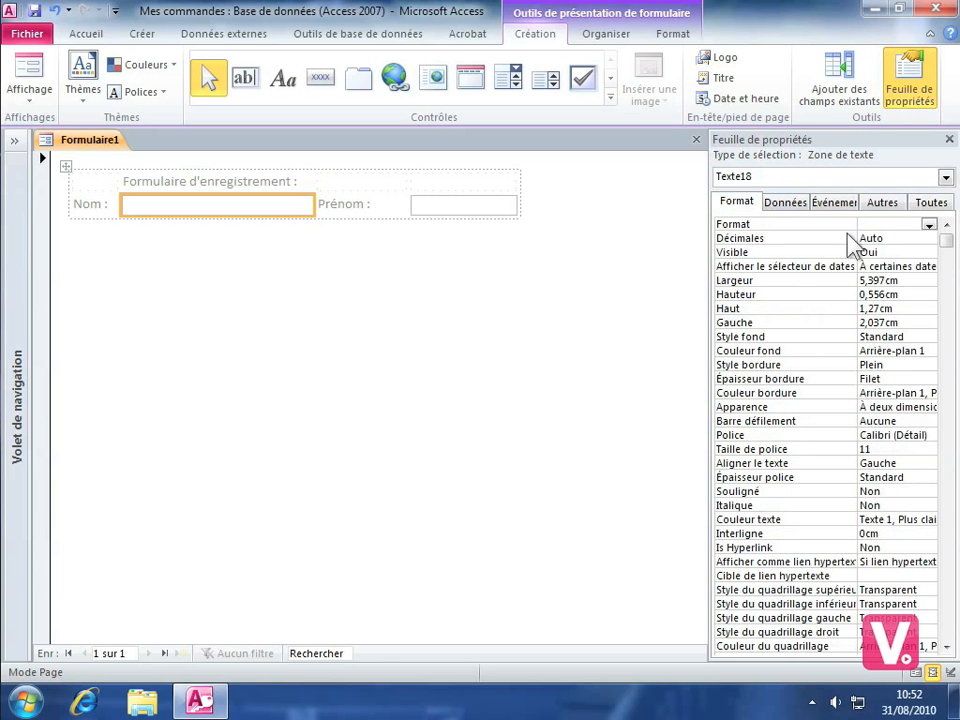
click(929, 226)
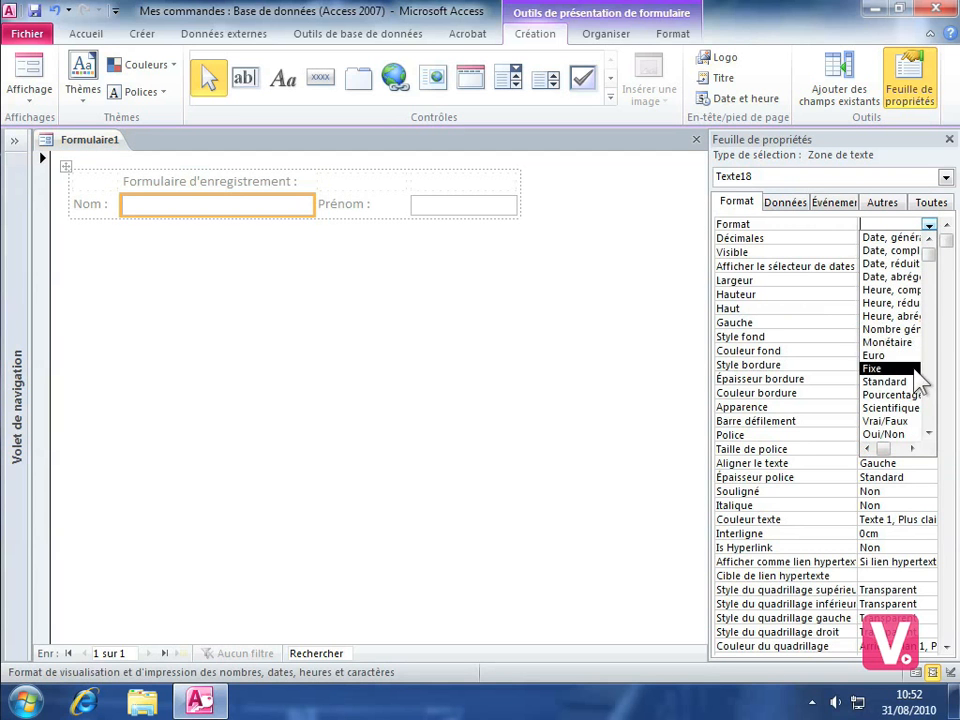
click(885, 381)
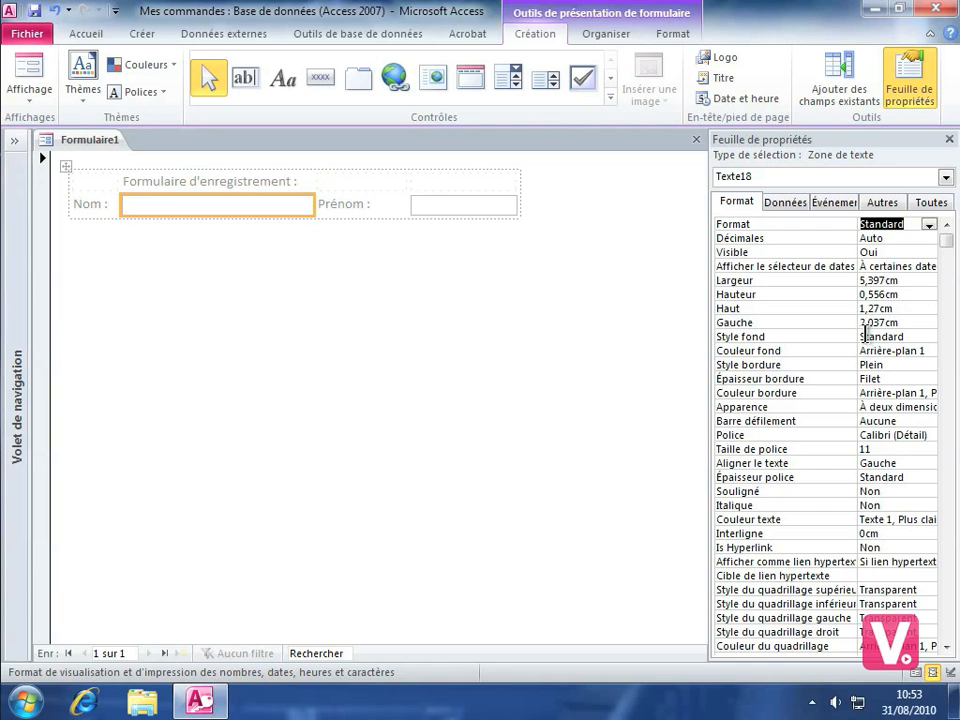
click(908, 351)
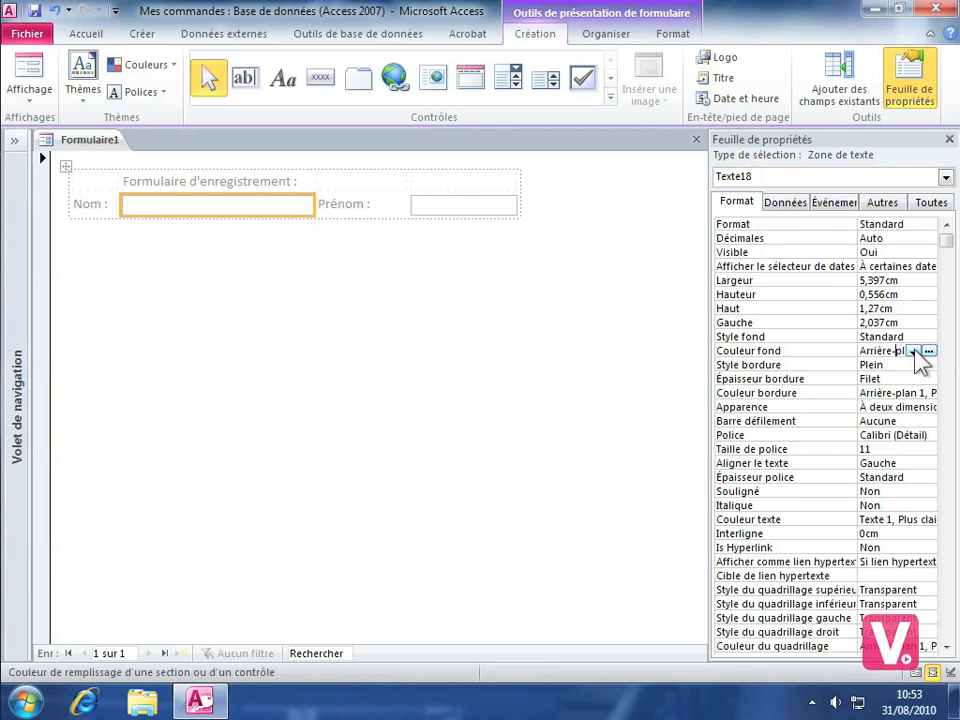
click(914, 351)
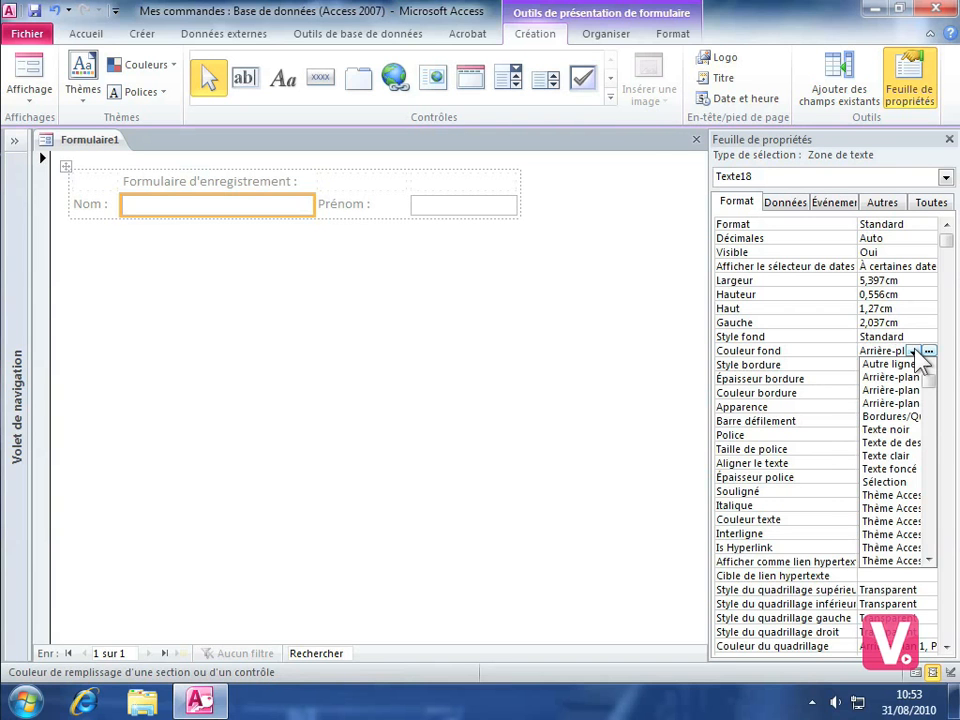
click(914, 352)
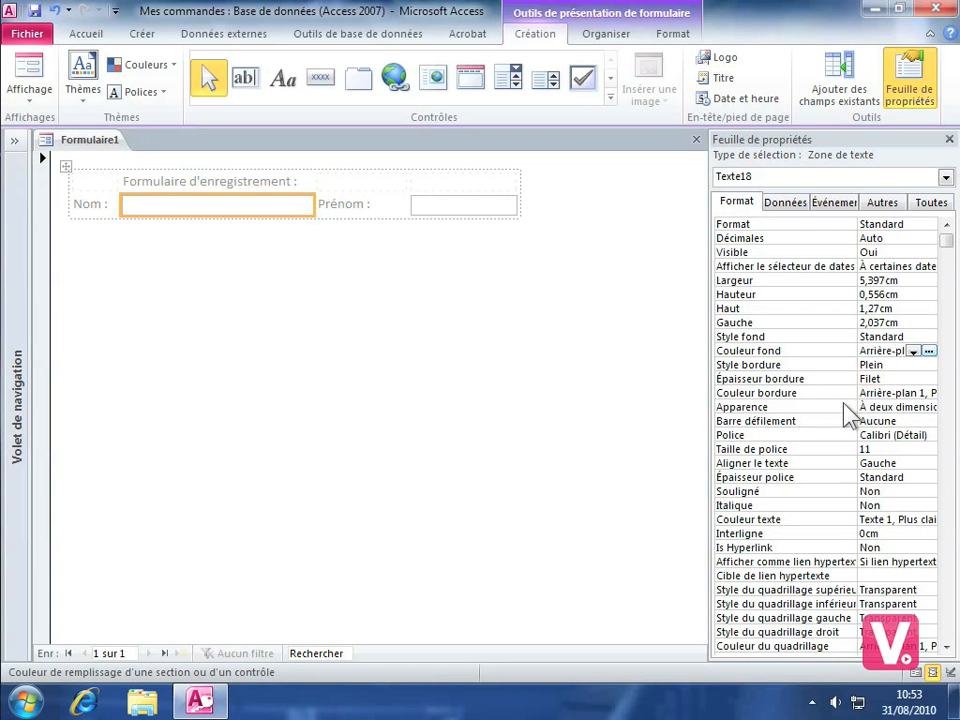
Set the border thickness (Épaisseur bordure) of the Nom text box to 4 pt.
click(890, 379)
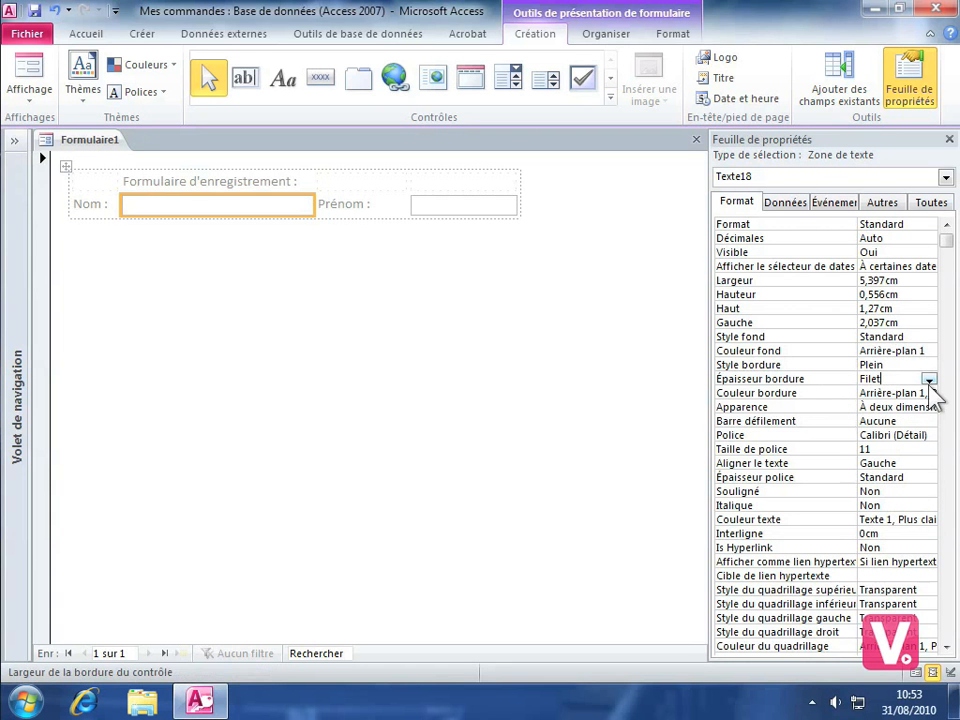
click(929, 380)
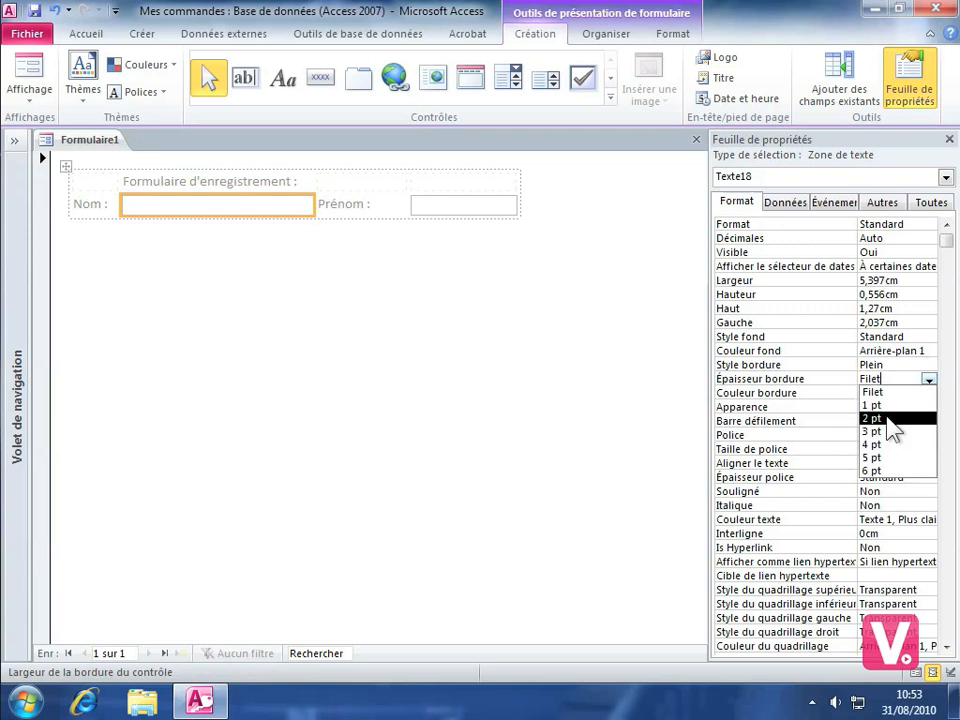
click(872, 444)
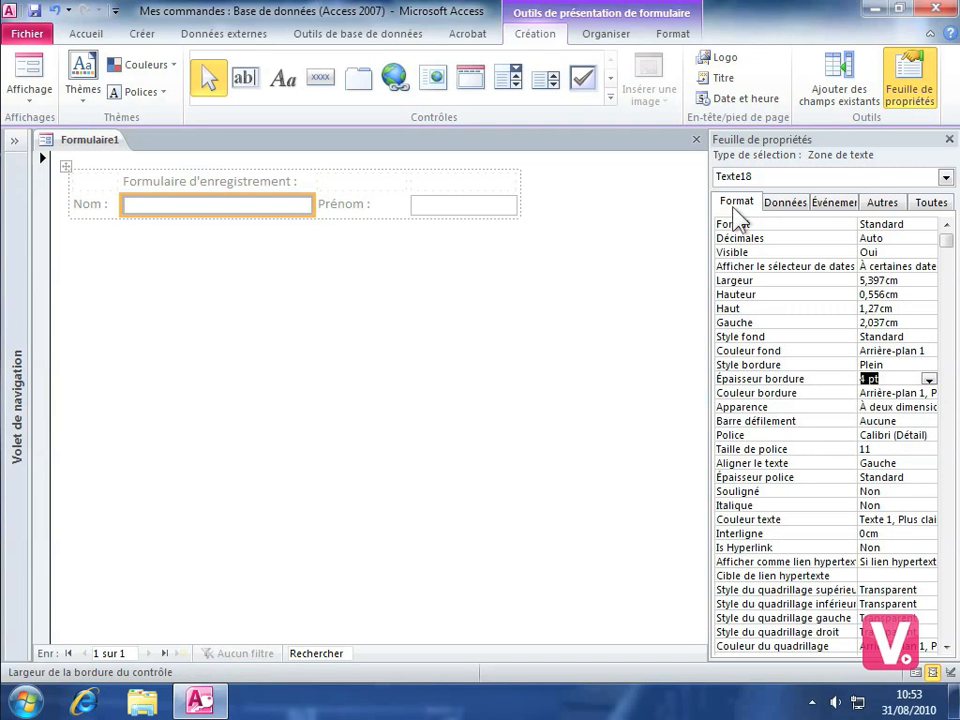
Set the Nom text box's default value (Valeur par défaut) to "votre nom", then close the property sheet and deselect the control.
click(782, 213)
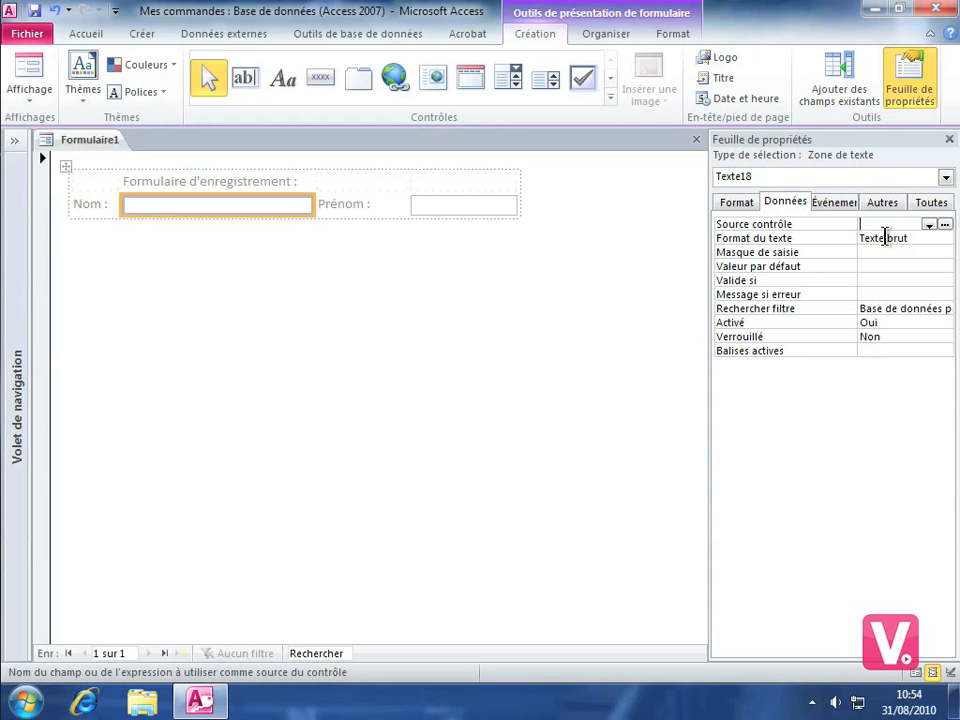
click(872, 252)
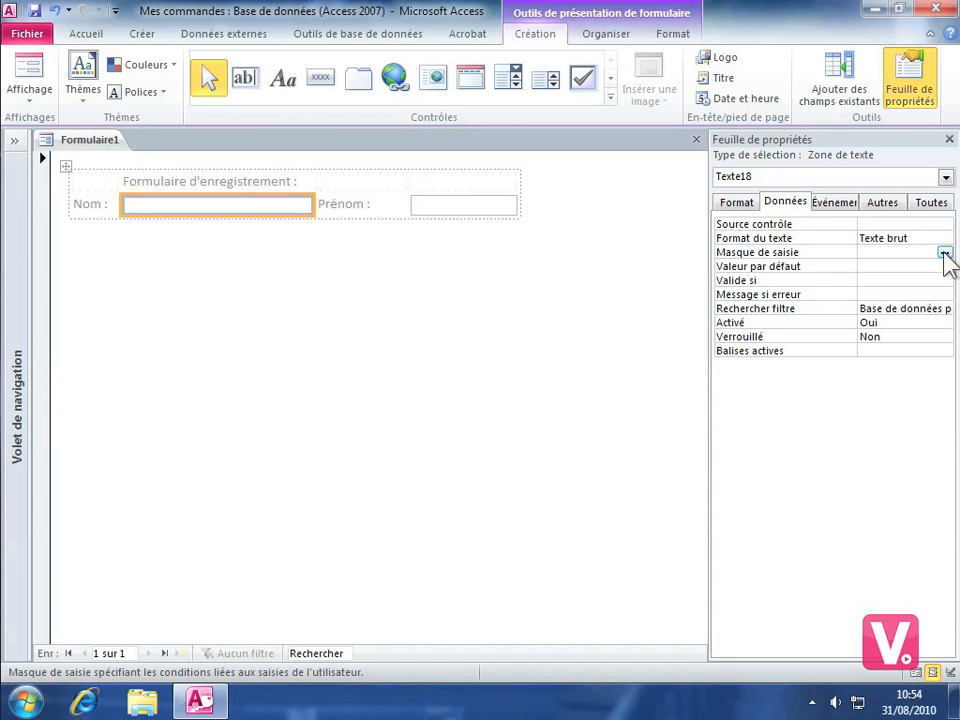
click(902, 266)
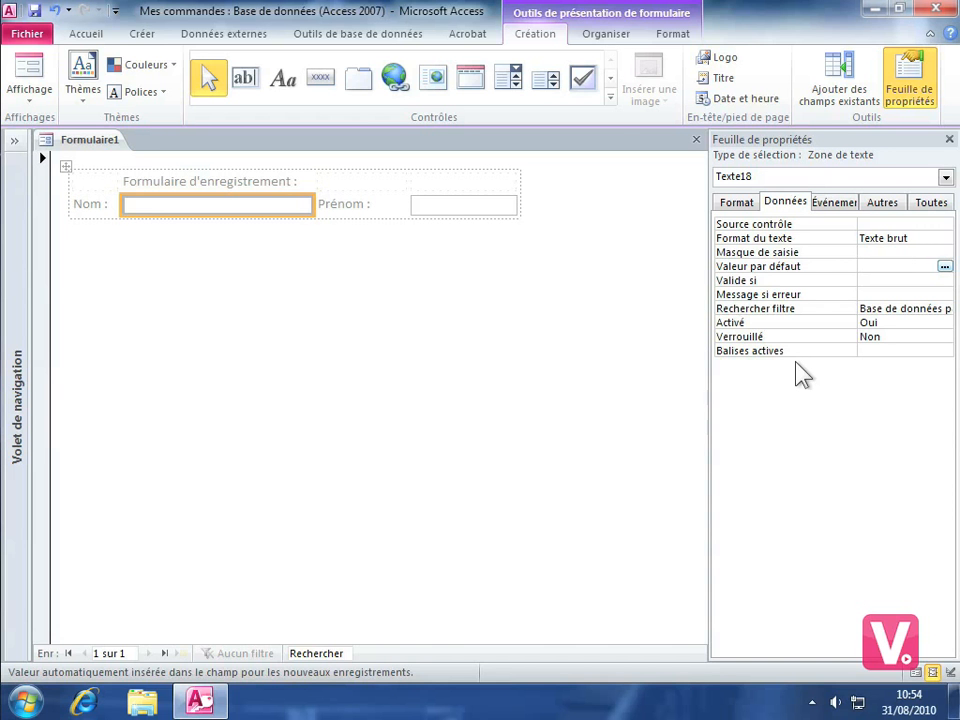
text(votre nom)
click(833, 203)
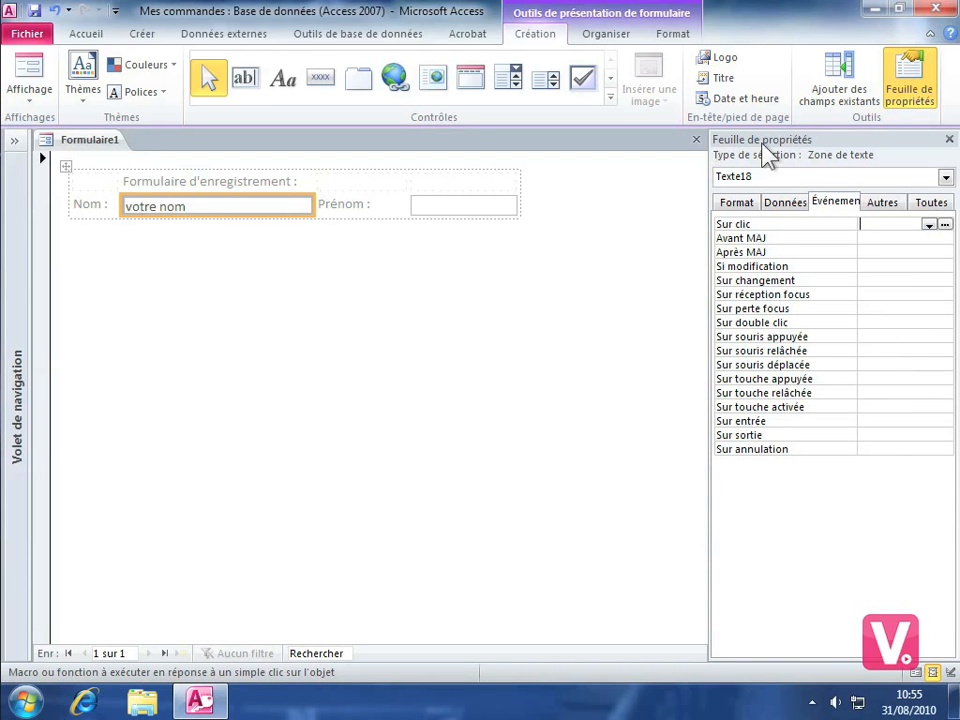
click(950, 141)
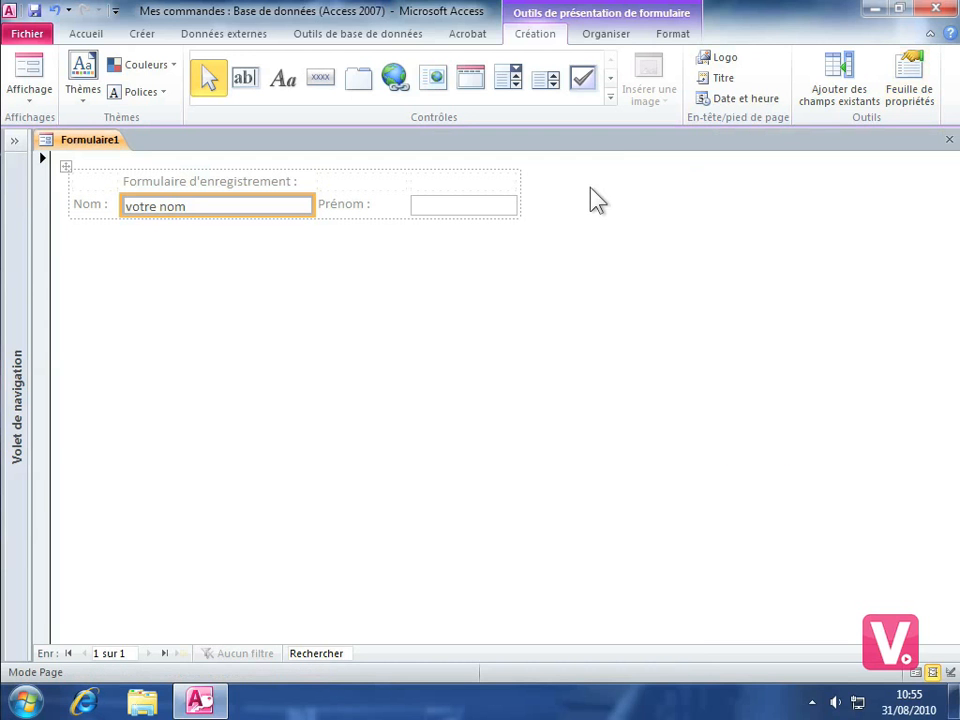
click(522, 343)
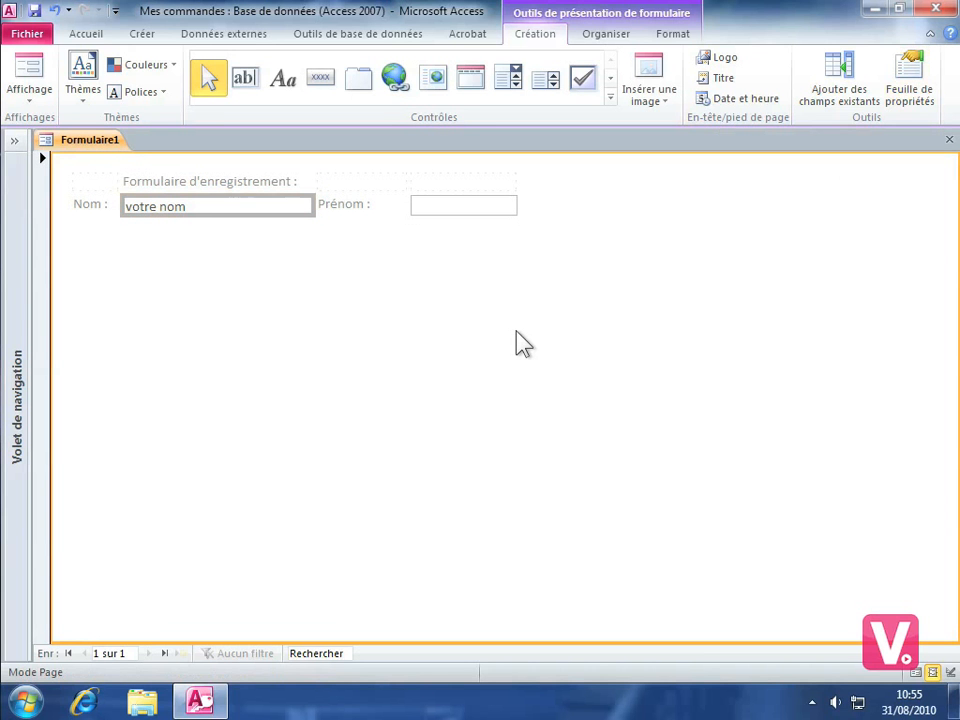